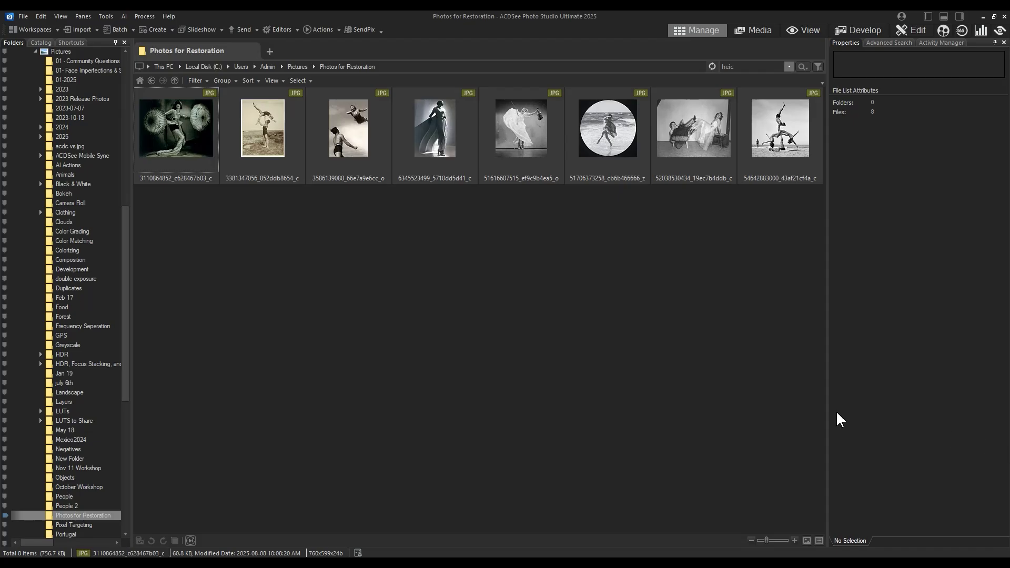
# Step: Switch to the filmstrip layout and preview the sepia lifting photo, then the diving-couple photo
pyautogui.click(272, 80)
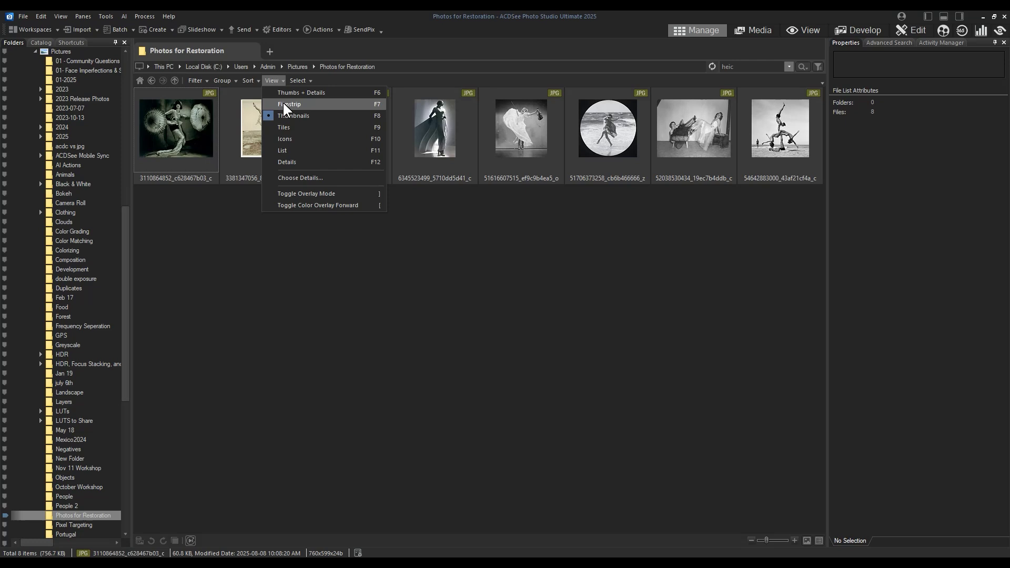
pyautogui.click(283, 103)
pyautogui.click(278, 472)
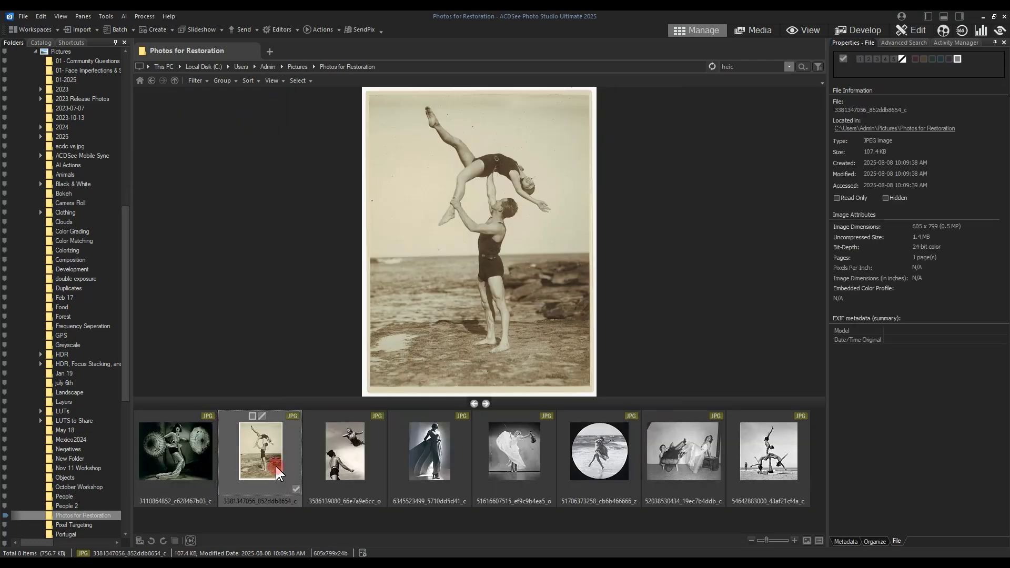
pyautogui.click(346, 461)
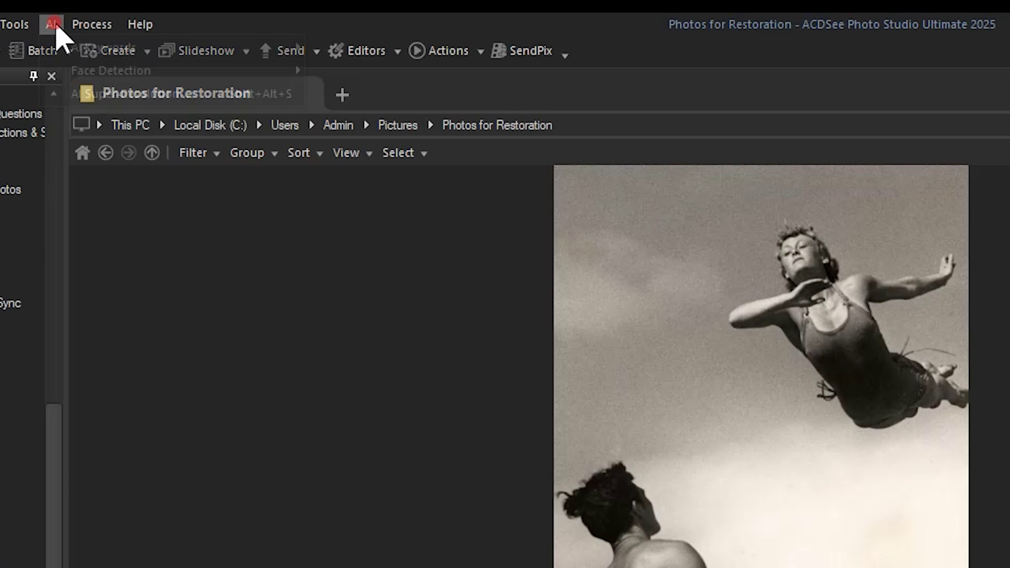
# Step: Open the AI menu to show AI Super-Resolution and the other AI features
pyautogui.click(125, 17)
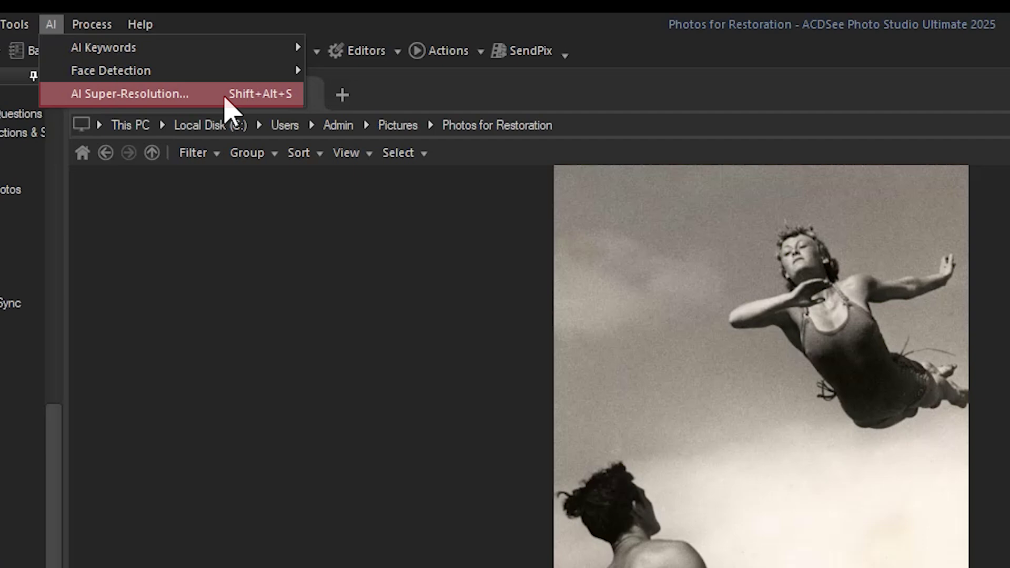
# Step: Close the AI menu and preview the beach dancer, reclining women, acrobat, violin and gown photos
pyautogui.click(259, 163)
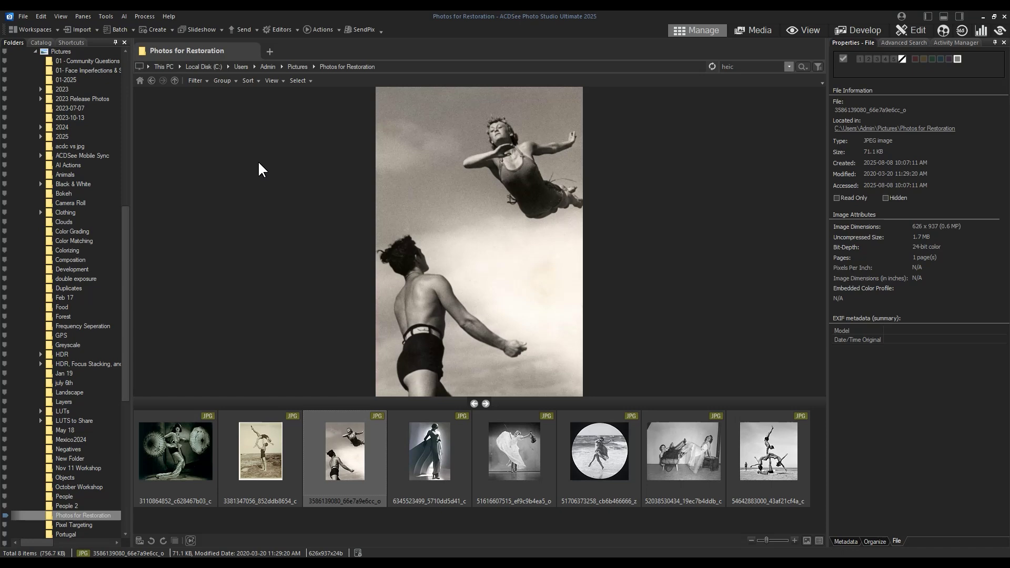
pyautogui.click(590, 435)
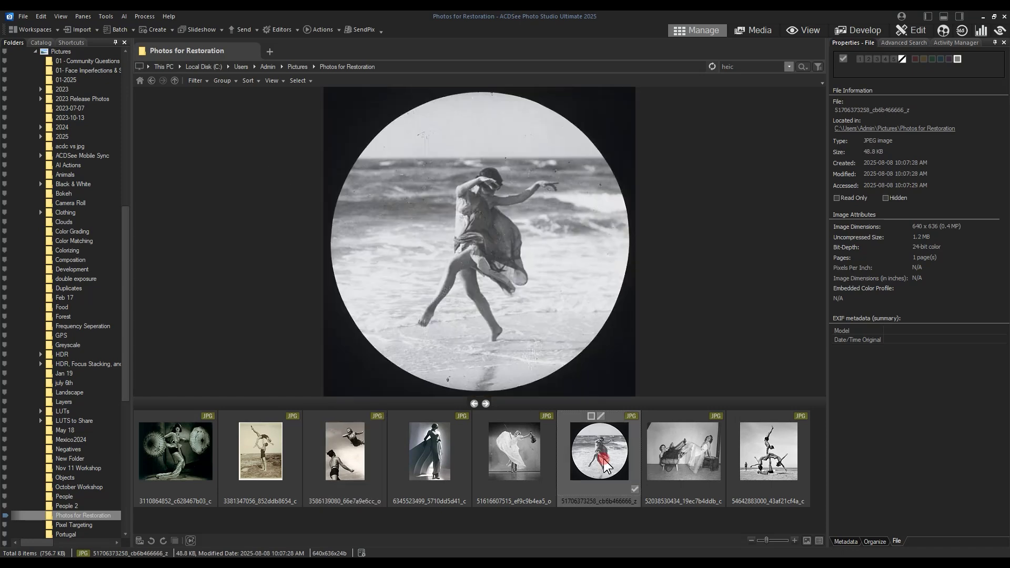
pyautogui.click(696, 459)
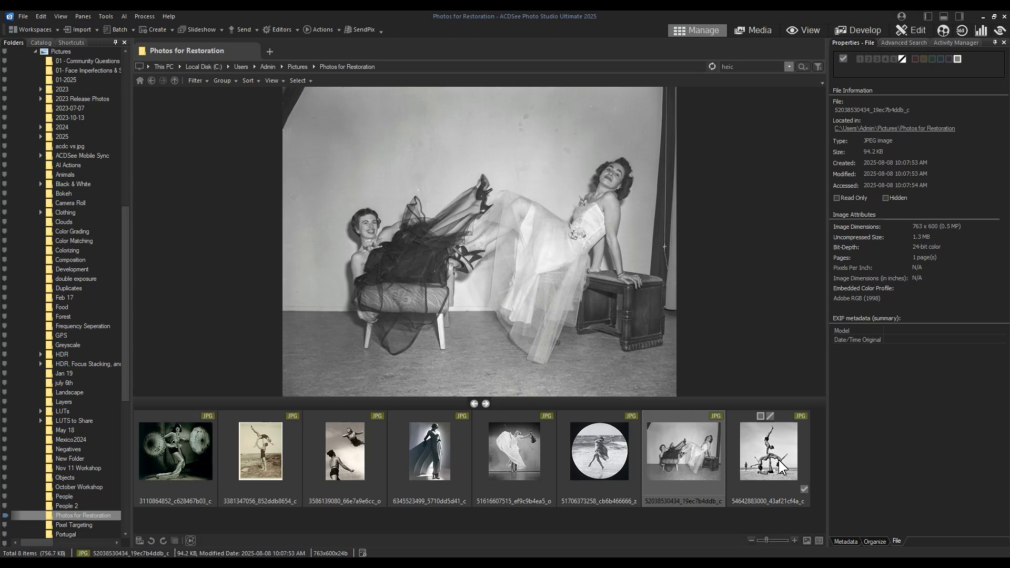
pyautogui.click(782, 467)
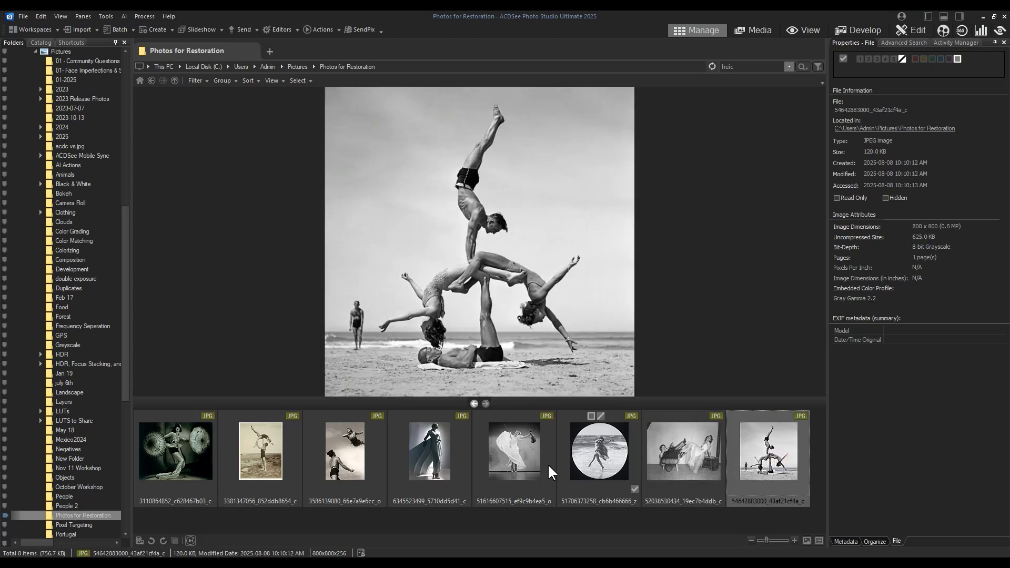
pyautogui.click(526, 453)
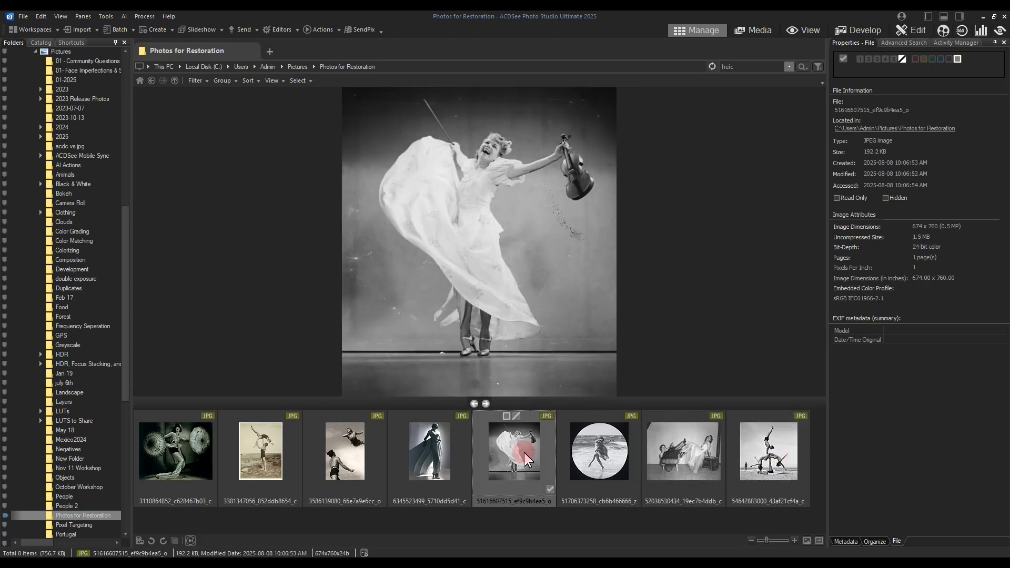
pyautogui.click(439, 462)
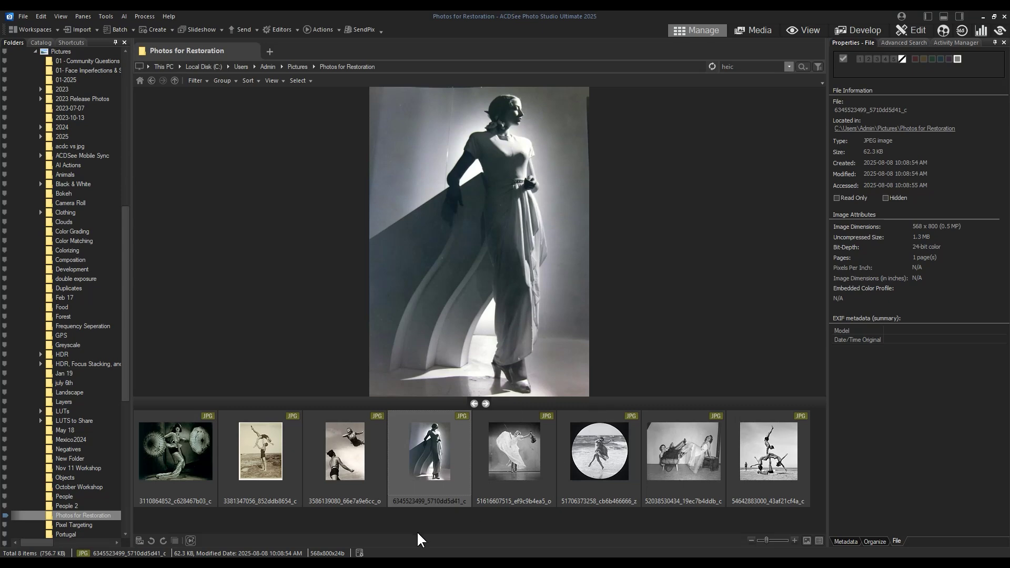
# Step: Revisit the diving-couple and gown photos, ending on the sepia lifting photo
pyautogui.click(366, 454)
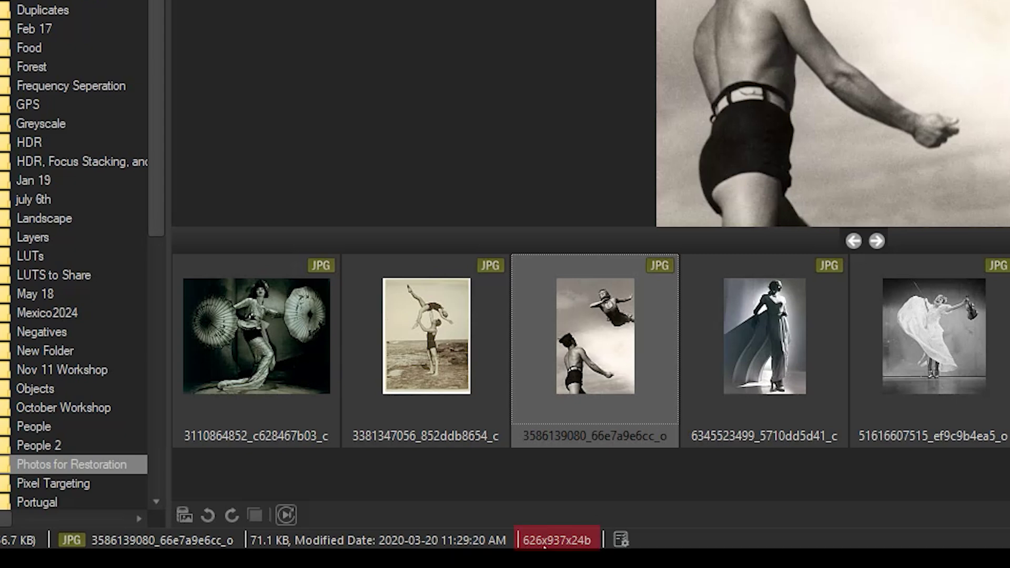
pyautogui.click(774, 363)
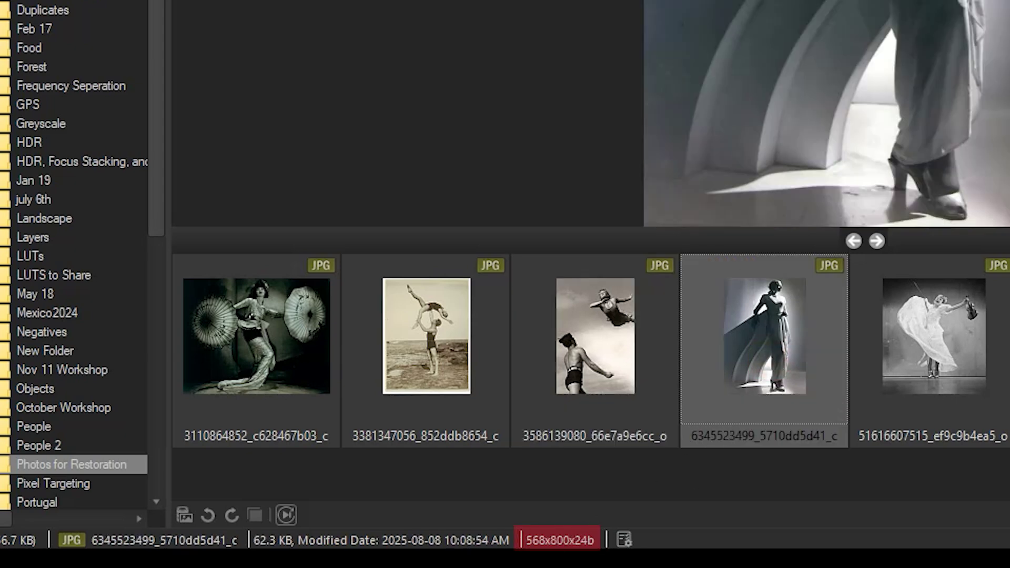
pyautogui.click(632, 336)
pyautogui.click(446, 364)
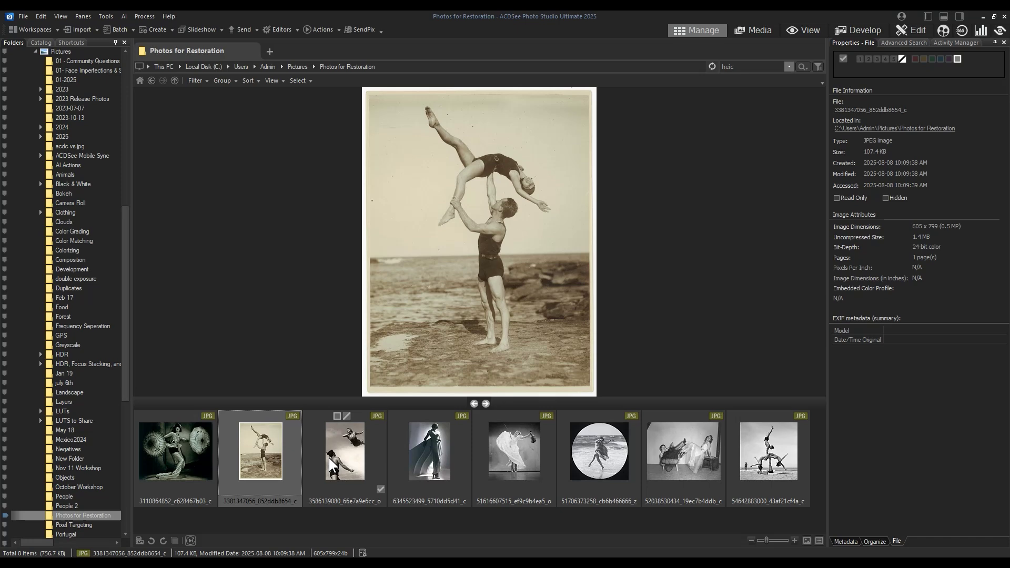
# Step: Select the diving-couple photo and launch AI Super-Resolution on it
pyautogui.click(360, 474)
pyautogui.click(124, 15)
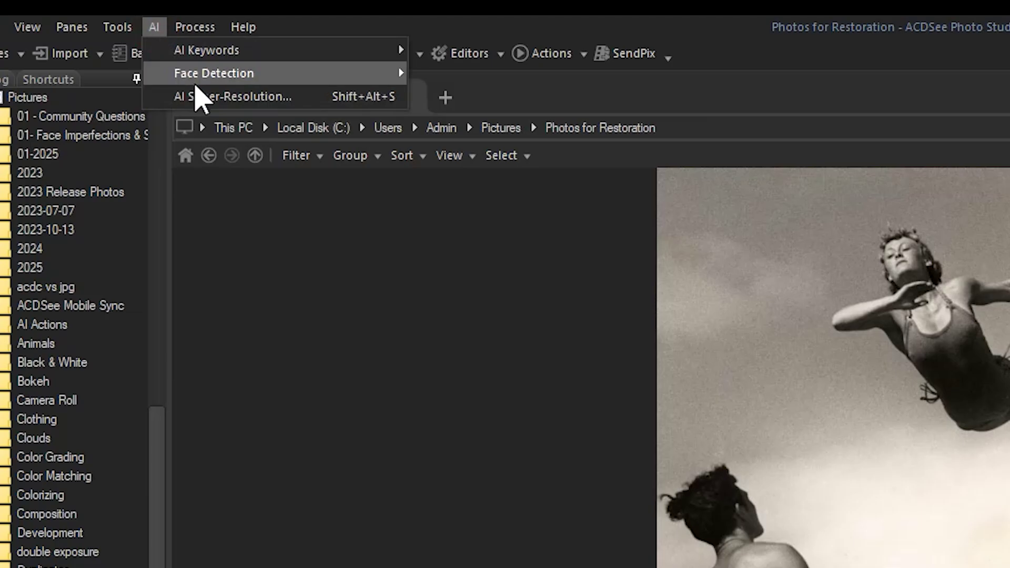
pyautogui.click(231, 97)
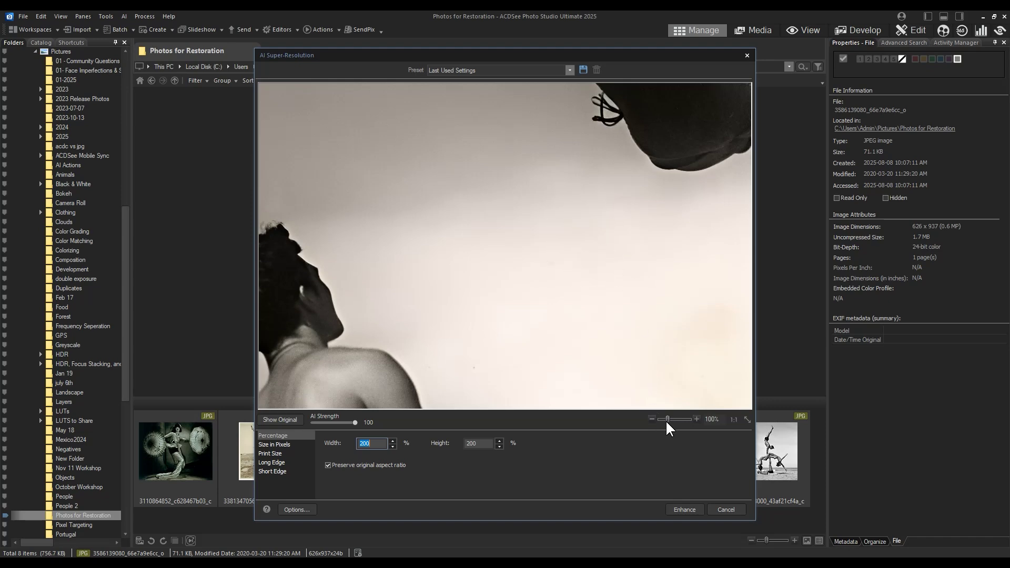
pyautogui.moveTo(668, 420); pyautogui.dragTo(665, 419)
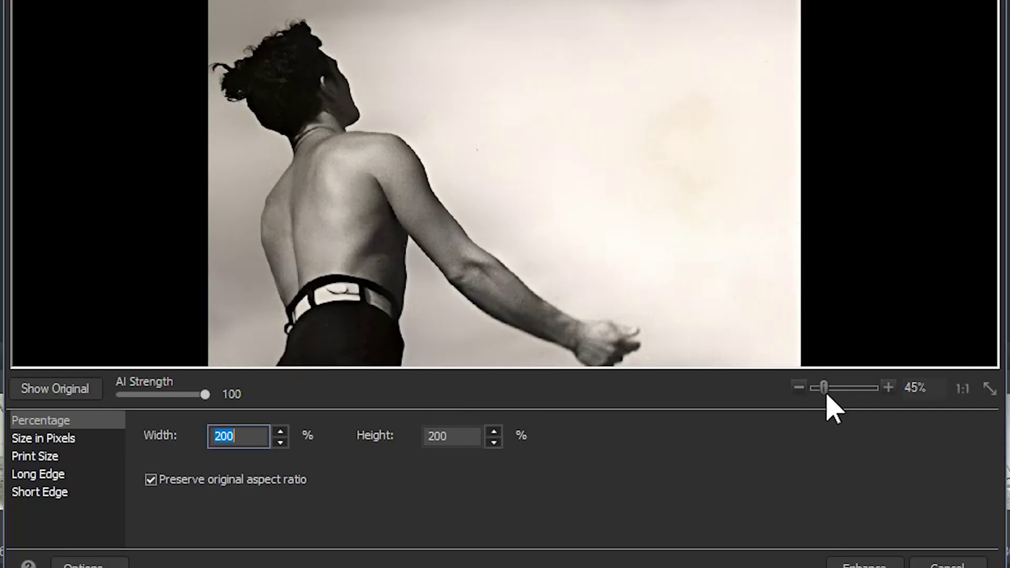
pyautogui.moveTo(827, 395); pyautogui.dragTo(824, 390)
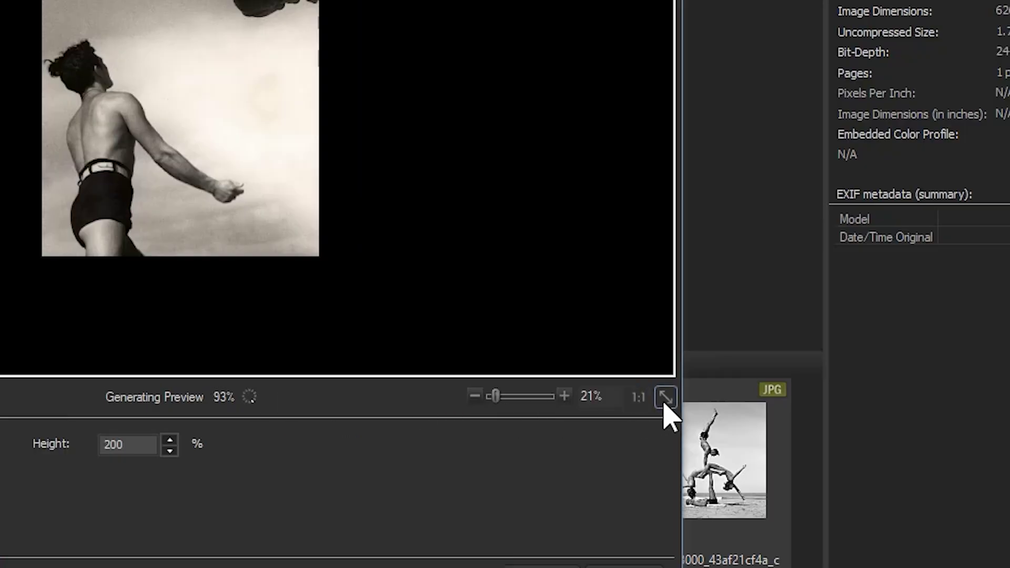
pyautogui.click(665, 399)
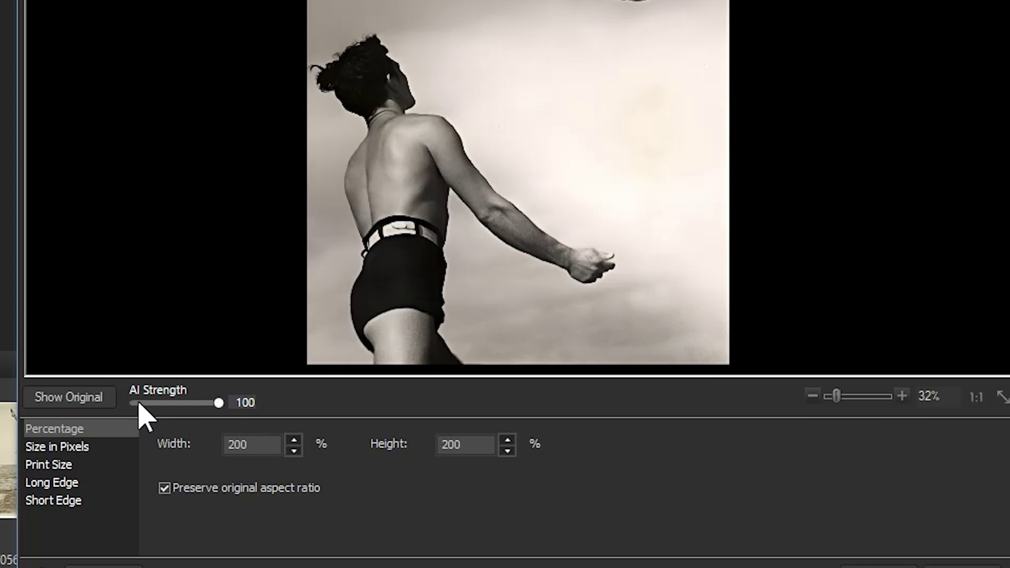
pyautogui.click(85, 407)
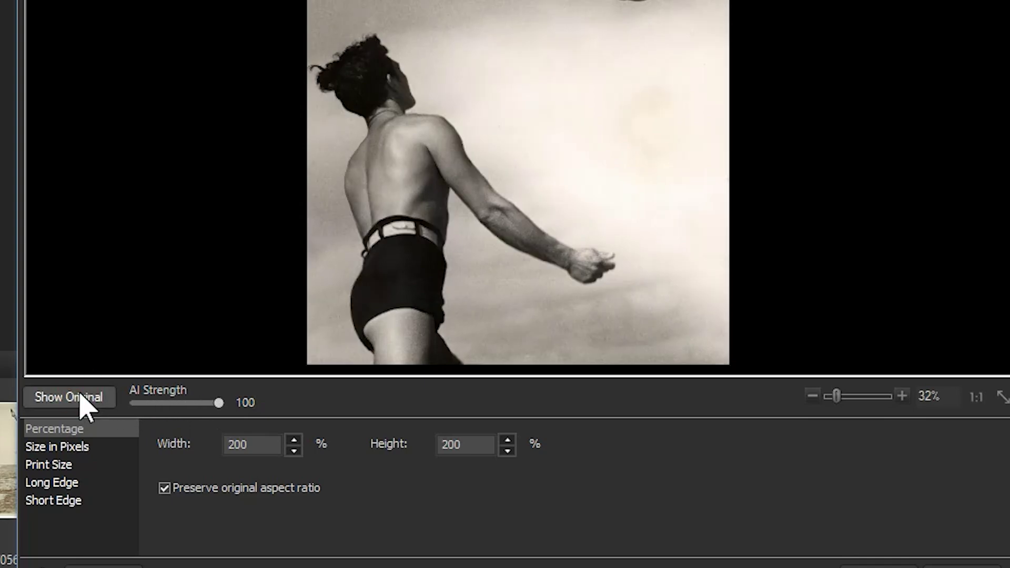
pyautogui.click(86, 407)
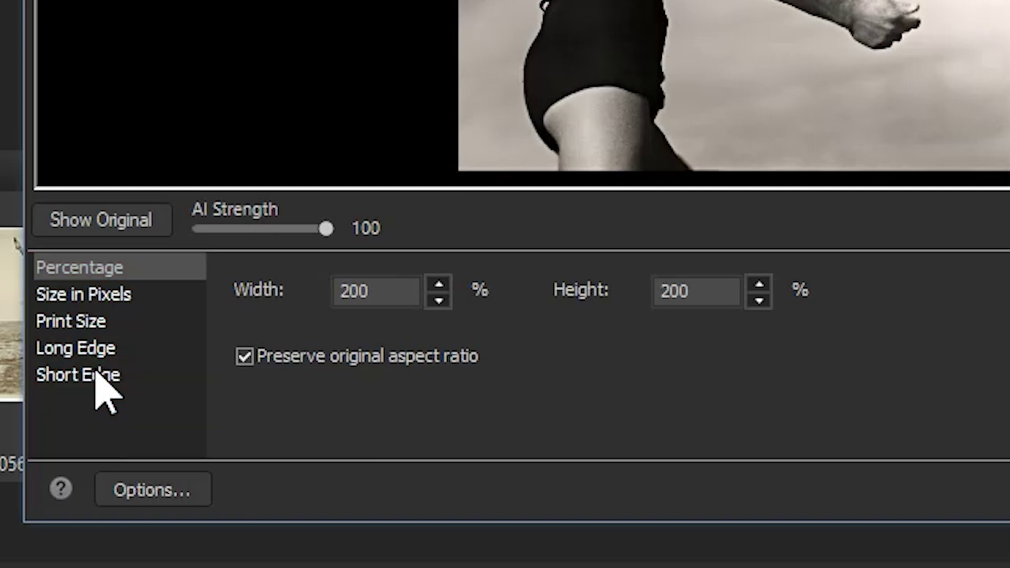
pyautogui.click(102, 267)
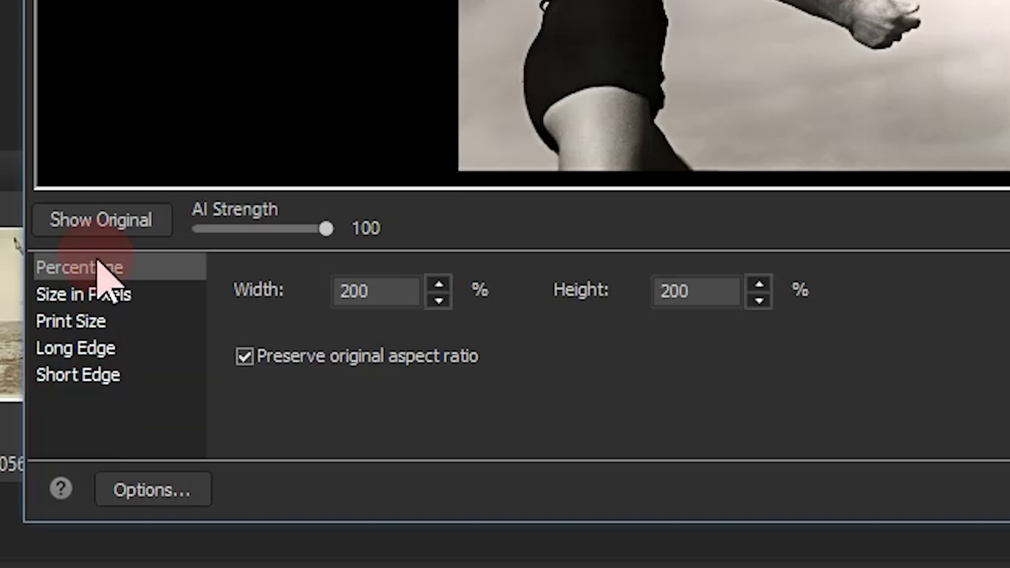
pyautogui.click(349, 291)
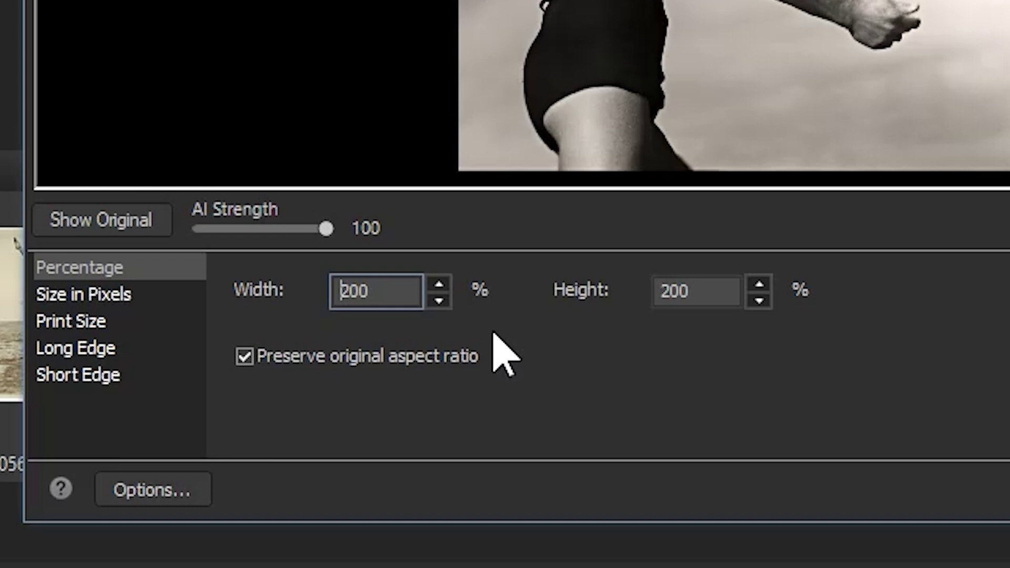
# Step: Try the Size in Pixels and Print Size options, keeping inches as the print unit
pyautogui.click(80, 300)
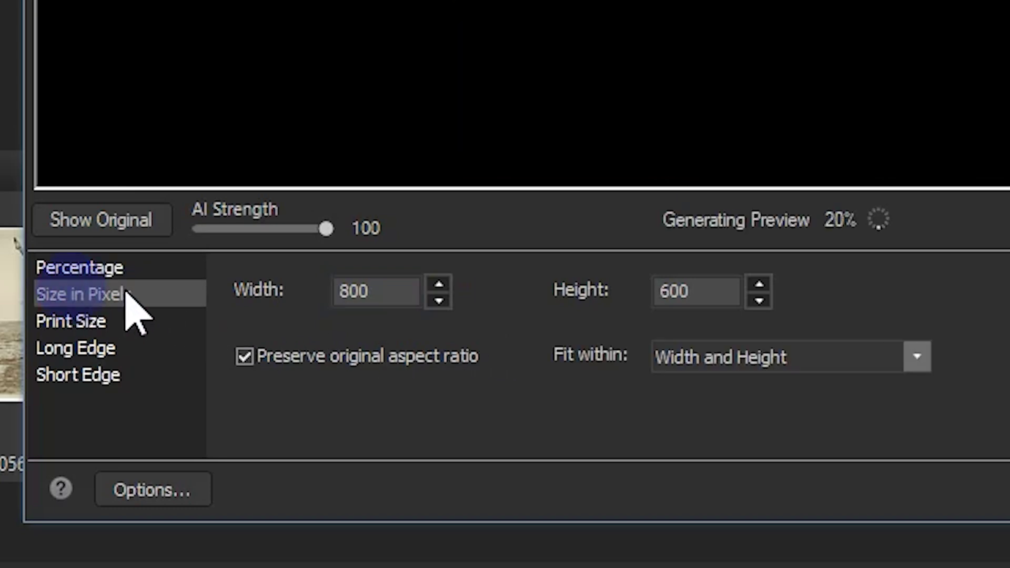
pyautogui.click(331, 291)
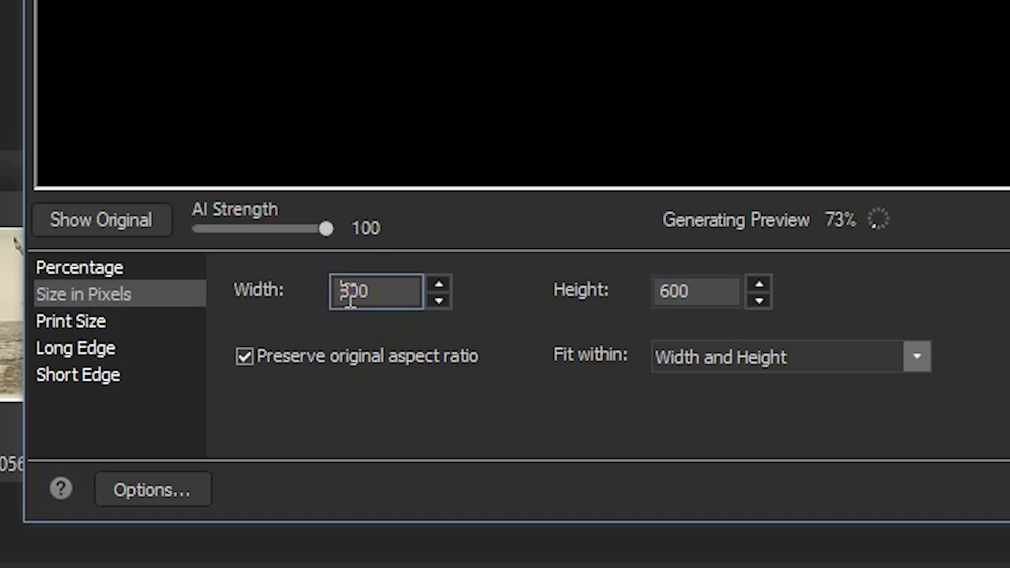
pyautogui.write('10')
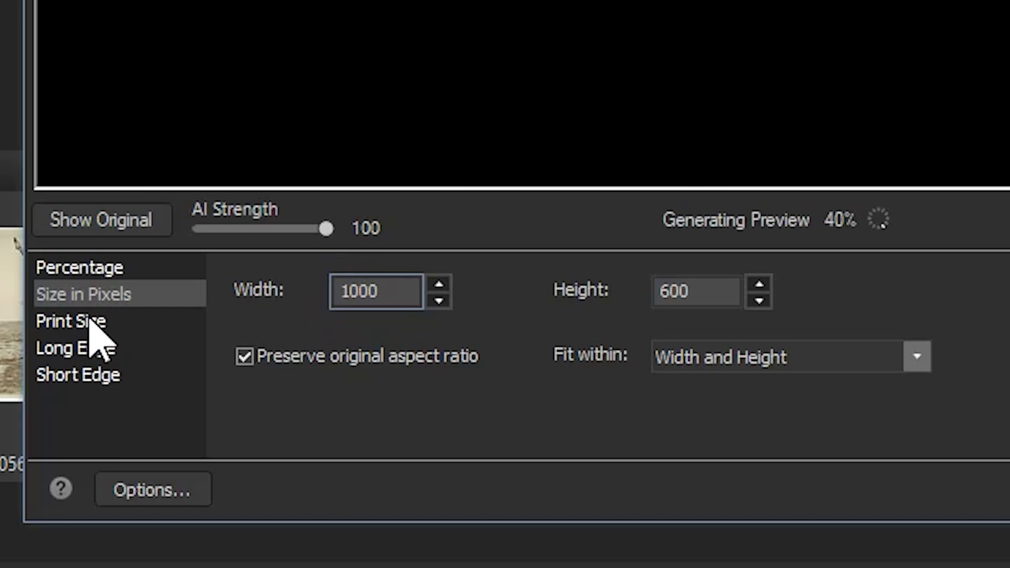
pyautogui.click(72, 323)
pyautogui.click(431, 356)
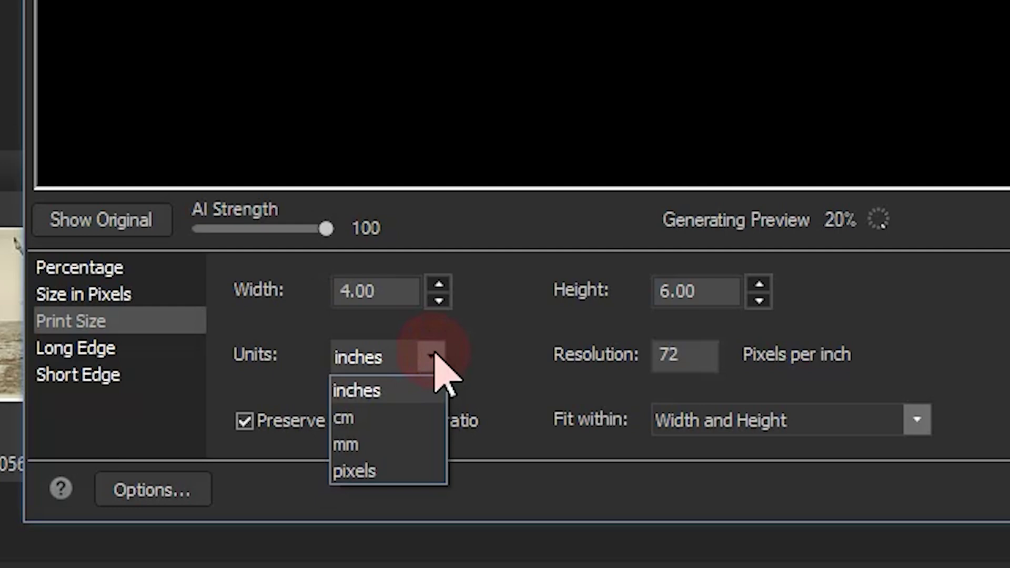
pyautogui.click(431, 357)
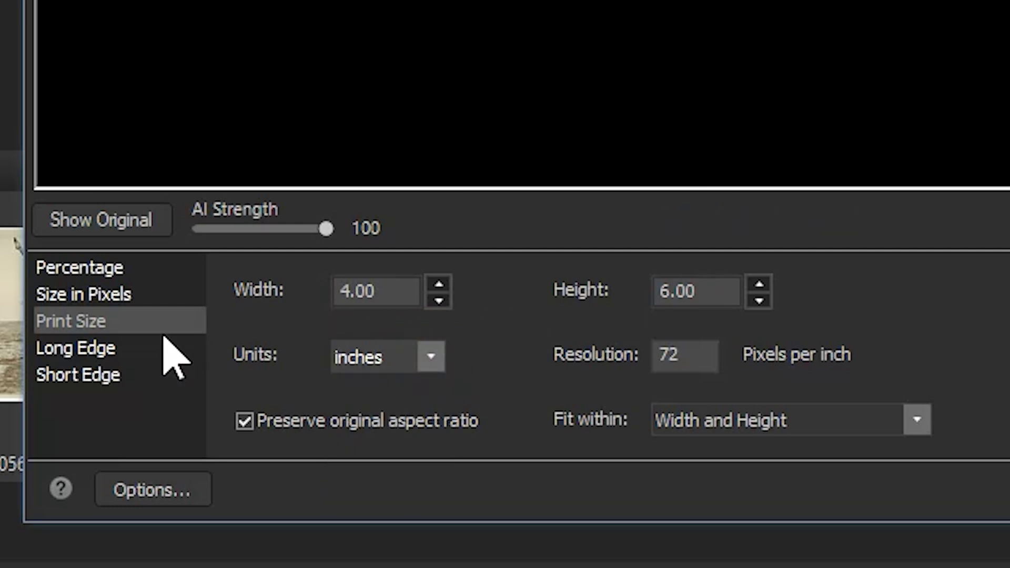
# Step: Compare Long Edge and Short Edge sizing, then enhance at 200% and close the summary
pyautogui.click(110, 350)
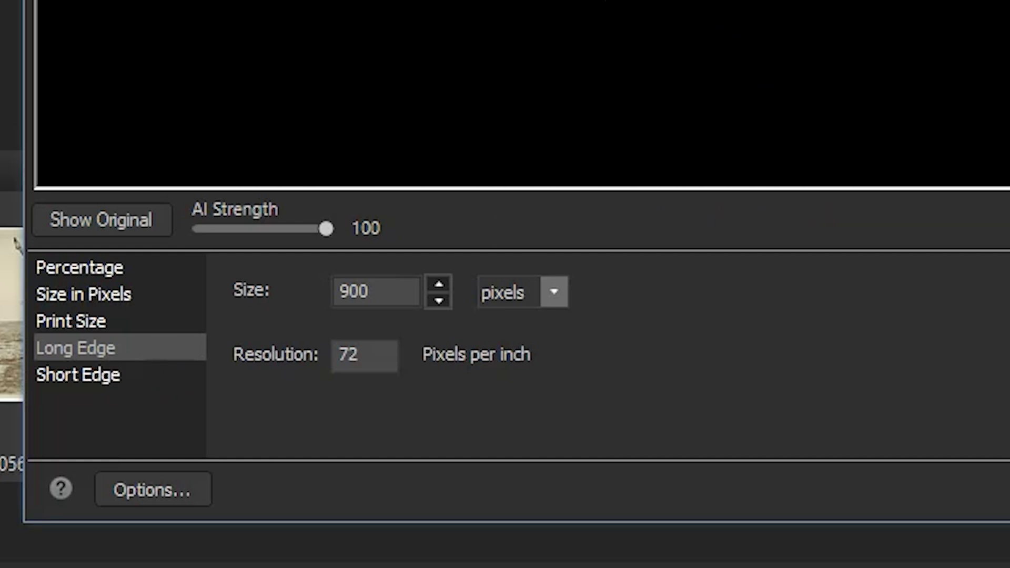
pyautogui.click(103, 378)
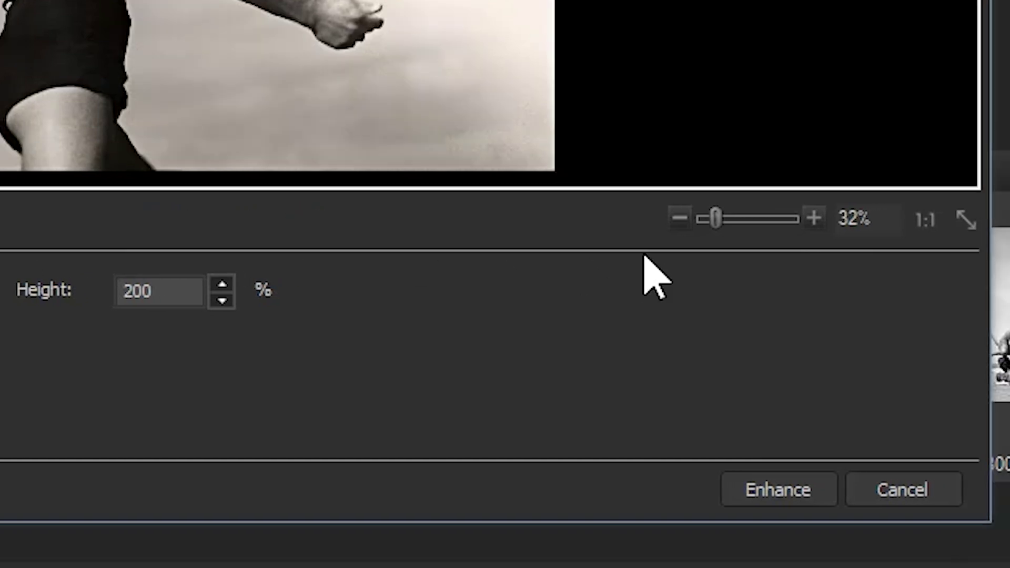
pyautogui.click(813, 490)
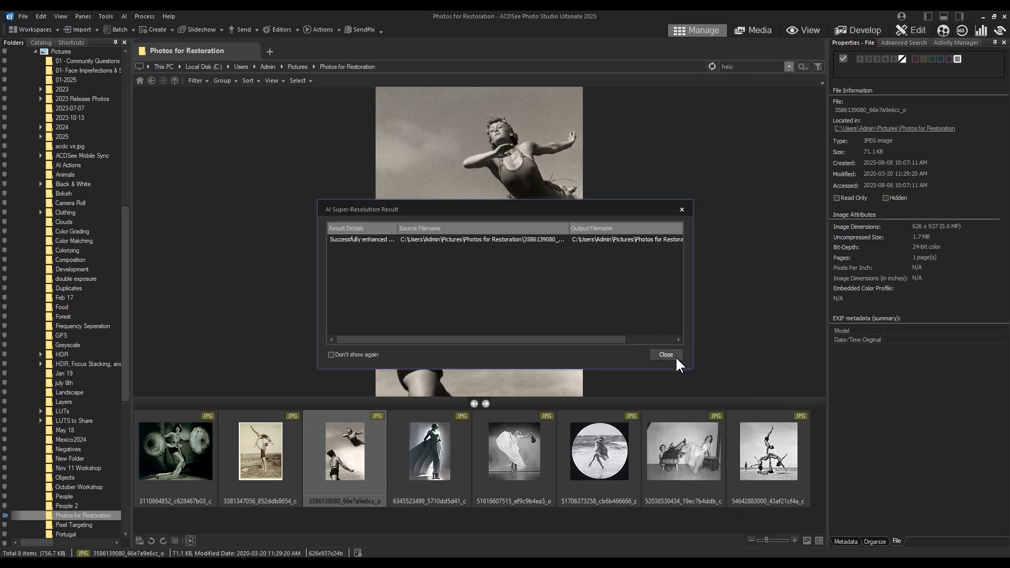
pyautogui.click(676, 356)
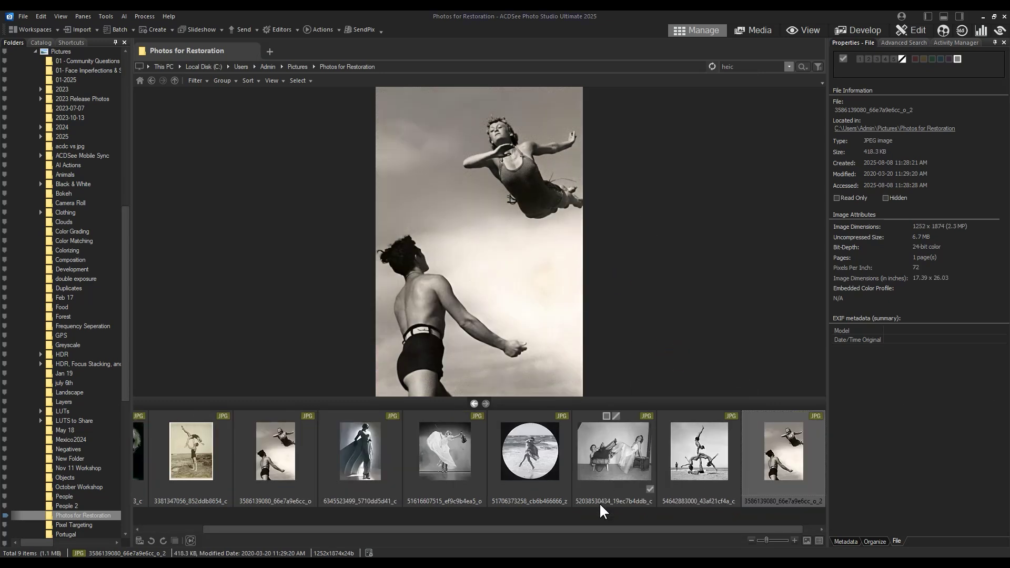
# Step: Switch the folder to the Thumbnails layout and clear the selection
pyautogui.click(271, 80)
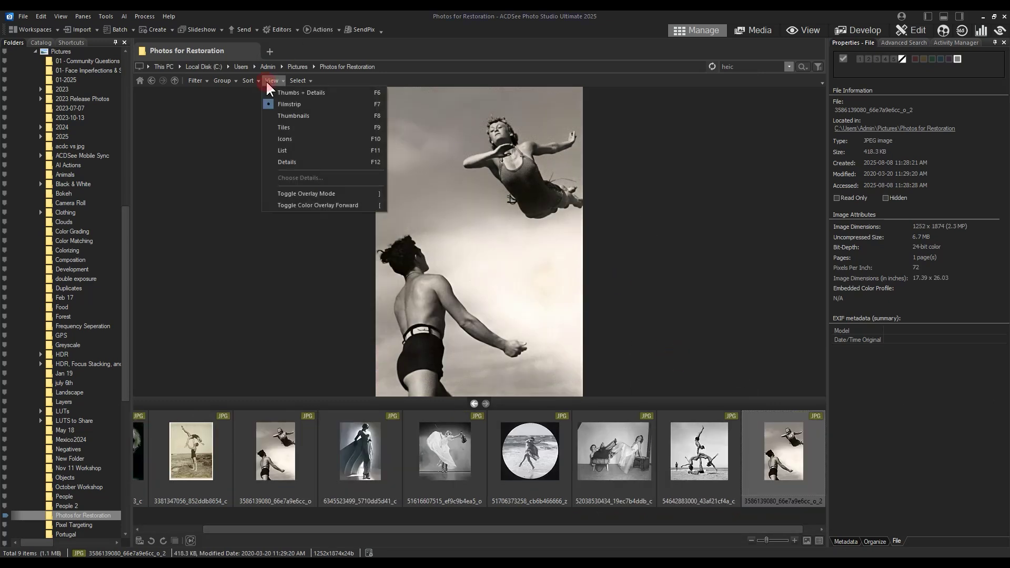
pyautogui.click(285, 116)
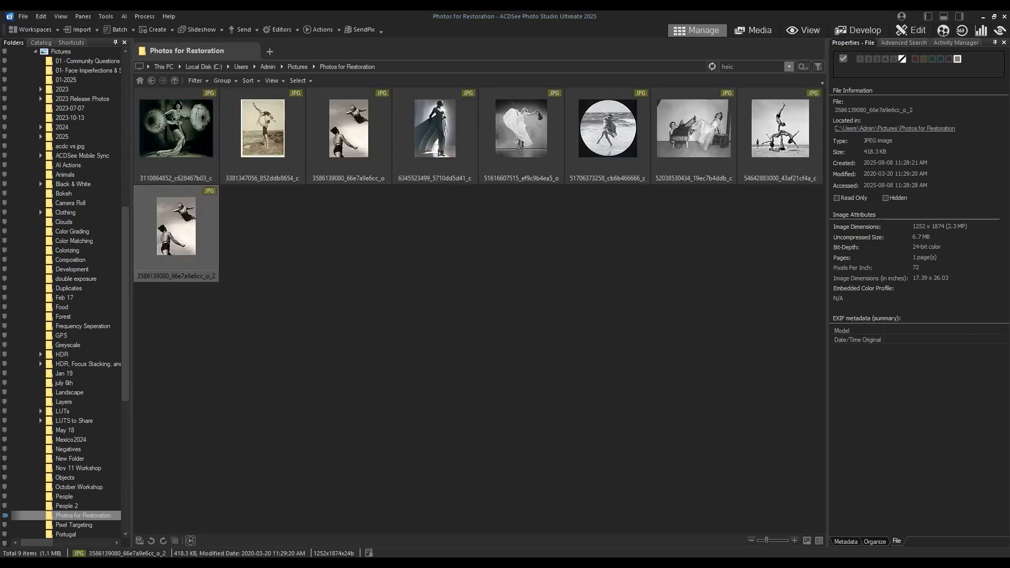
pyautogui.click(625, 319)
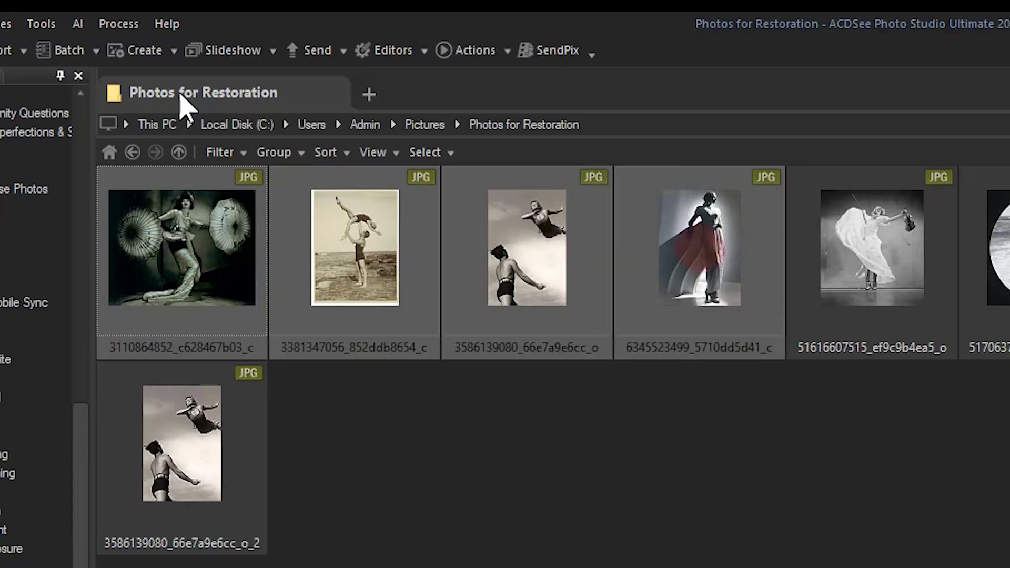
# Step: Open the Batch menu to show the AI Super-Resolution batch options
pyautogui.click(71, 50)
pyautogui.moveTo(116, 152)
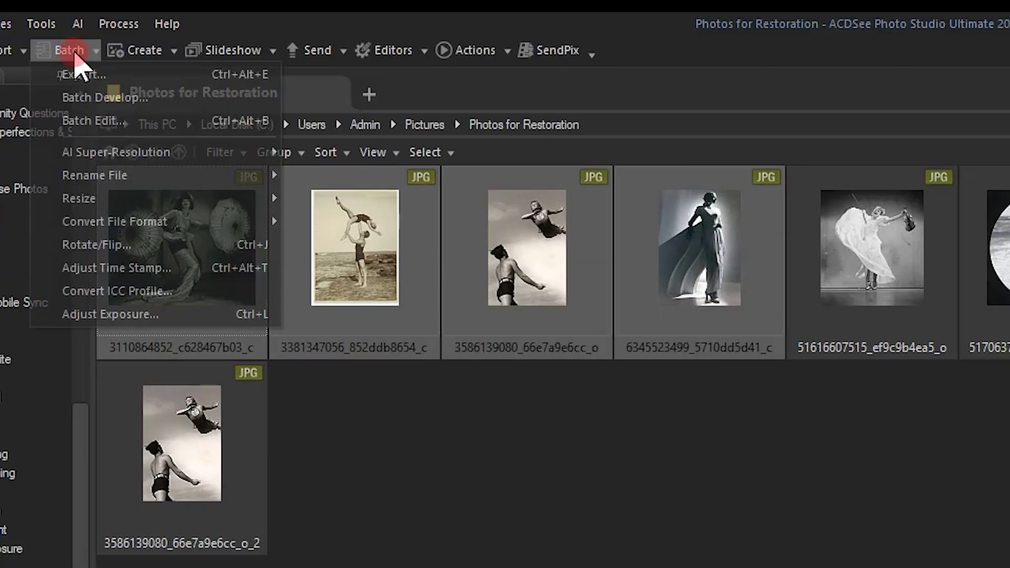